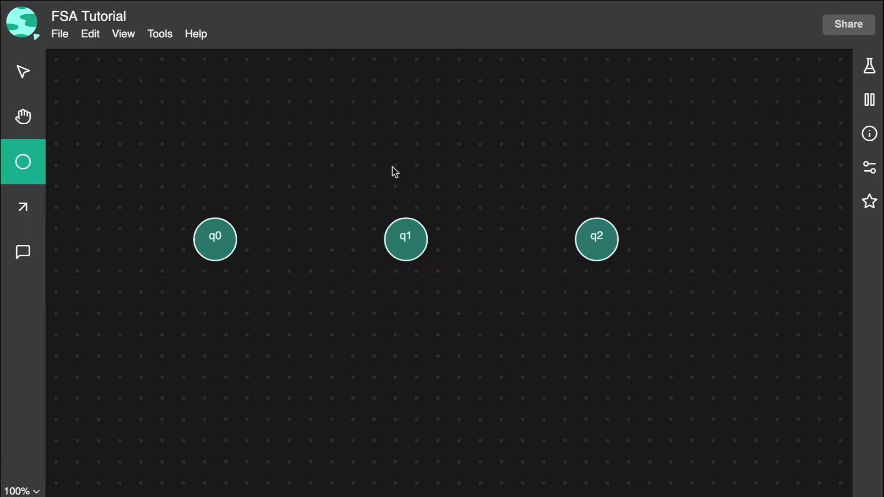
# Set state q0 as the initial state and mark q2 as a final state
pyautogui.rightClick(231, 244)
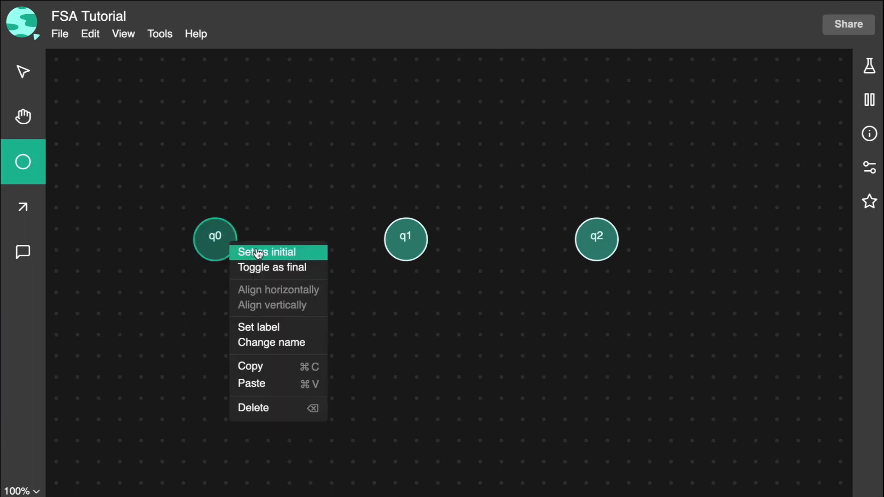
pyautogui.click(311, 254)
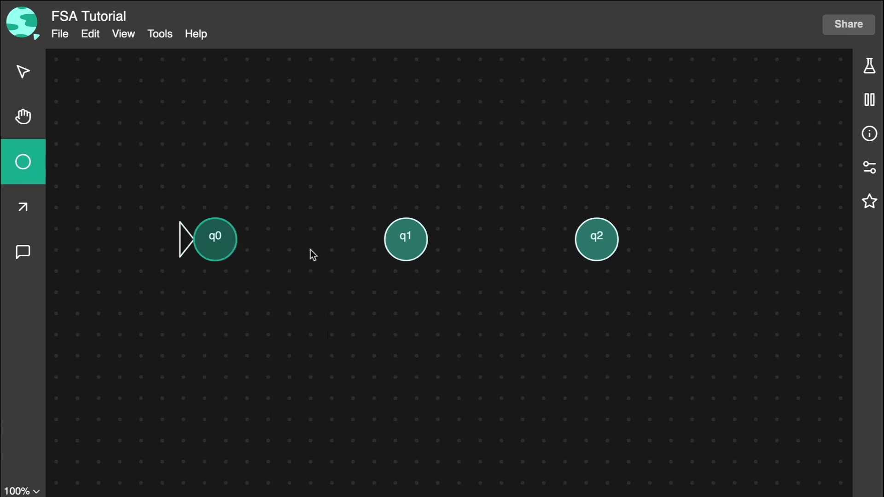
pyautogui.rightClick(600, 247)
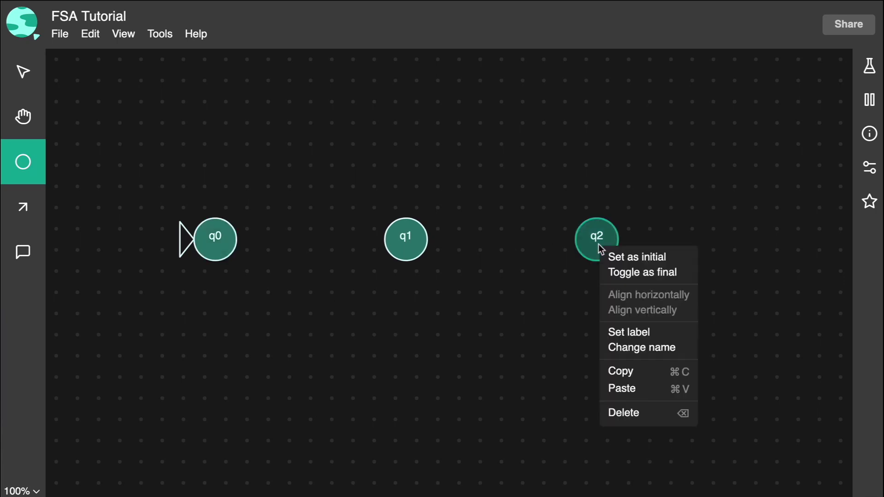
pyautogui.click(627, 273)
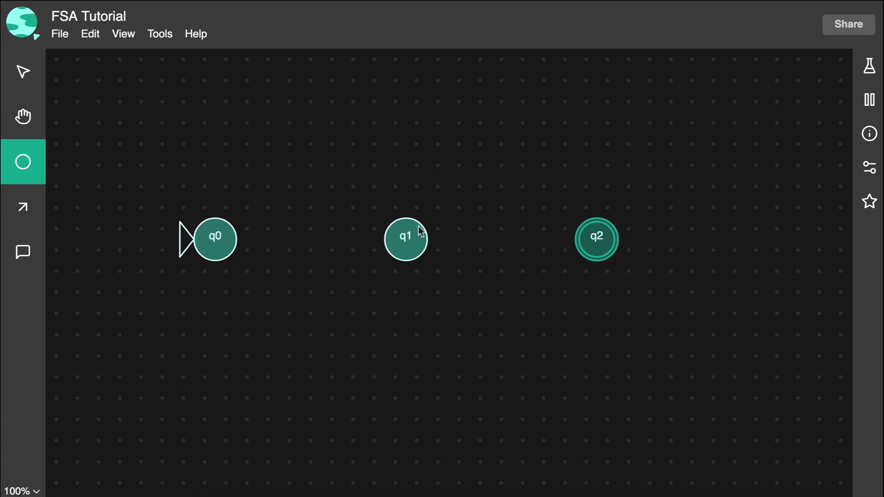
# Add a transition from q0 to q1 that reads a
pyautogui.click(37, 207)
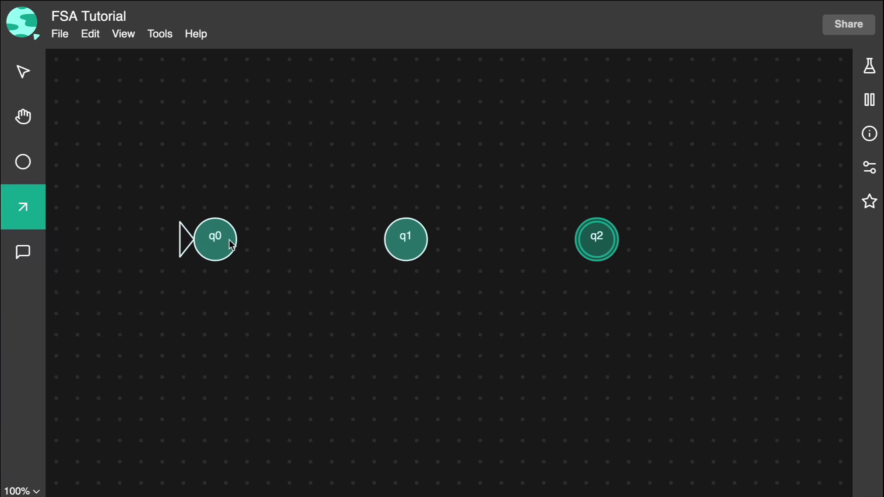
pyautogui.moveTo(231, 241); pyautogui.dragTo(395, 238)
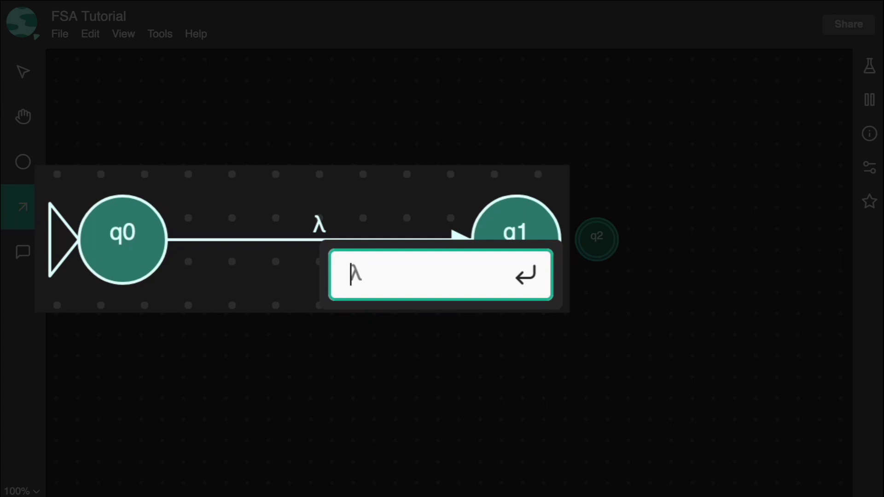
pyautogui.write('a')
pyautogui.press('Return')
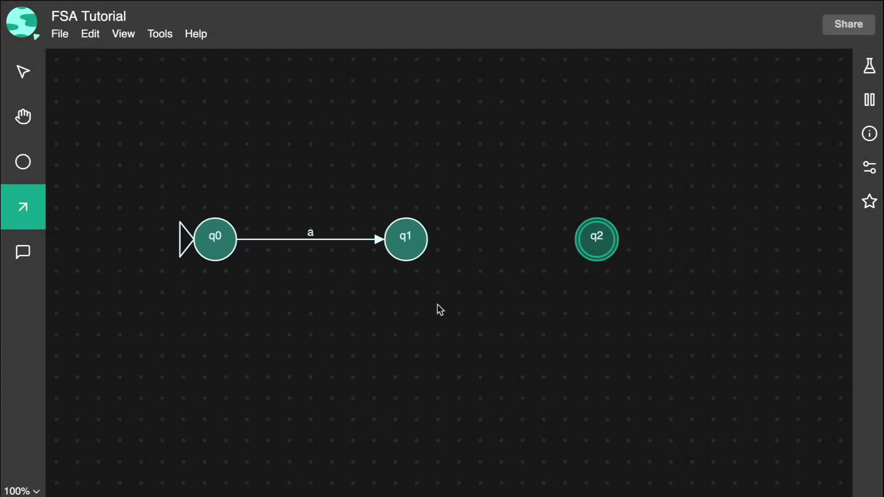
# Add a self-loop transition on q1 that reads the range [a-z]
pyautogui.click(421, 247)
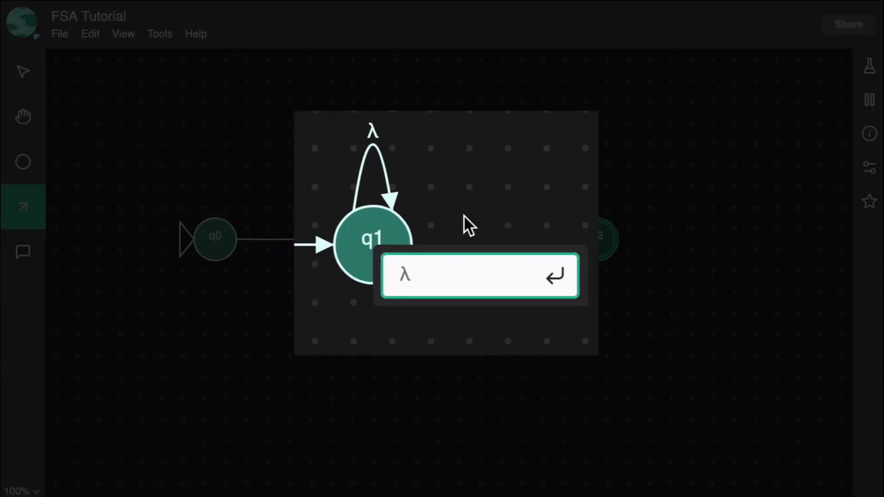
pyautogui.write('[a-z]')
pyautogui.press('Return')
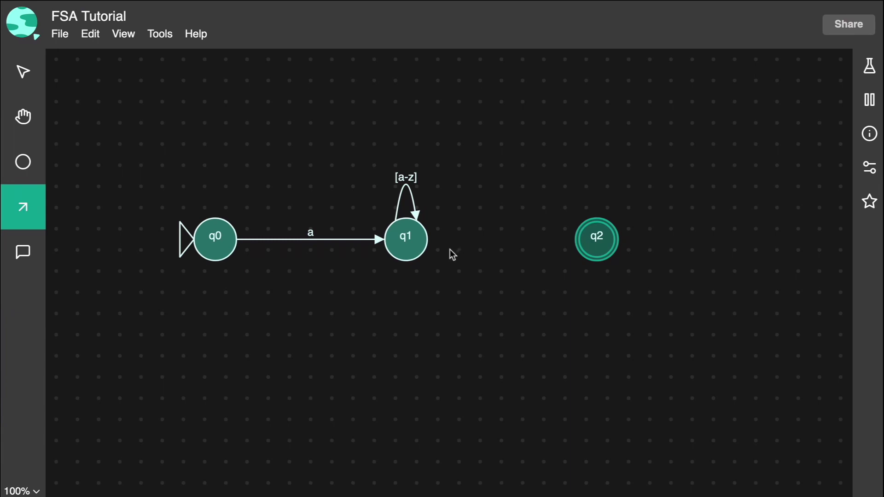
# Add a transition from q1 to q2 that reads b
pyautogui.moveTo(500, 241); pyautogui.dragTo(594, 239)
pyautogui.write('b')
pyautogui.press('Return')
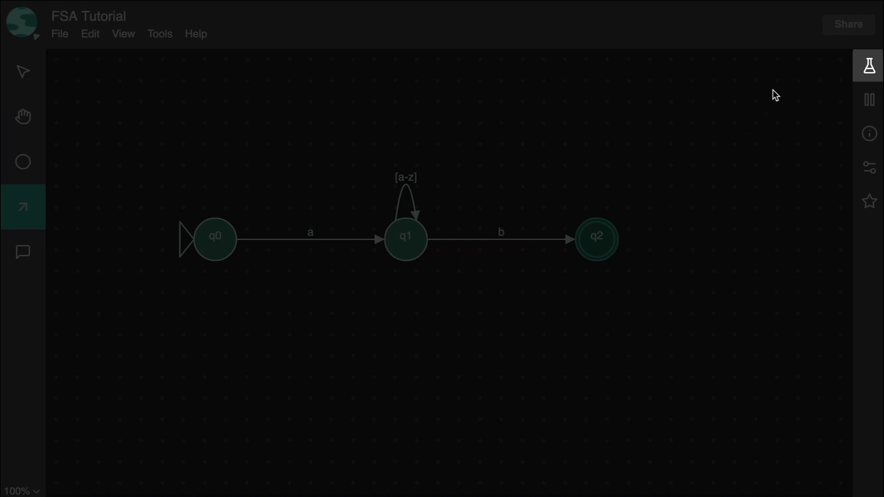
# Trace the input ab step by step to its end in the Testing Lab, and reset the trace to the start
pyautogui.click(865, 67)
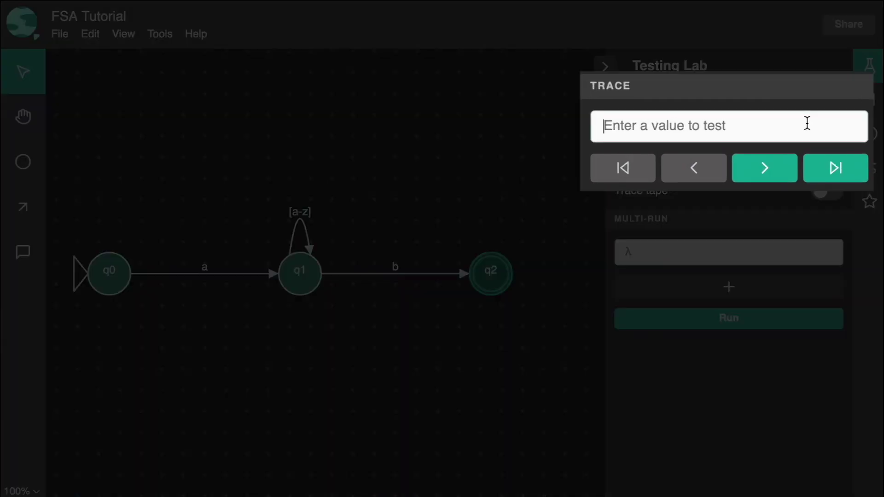
pyautogui.click(807, 123)
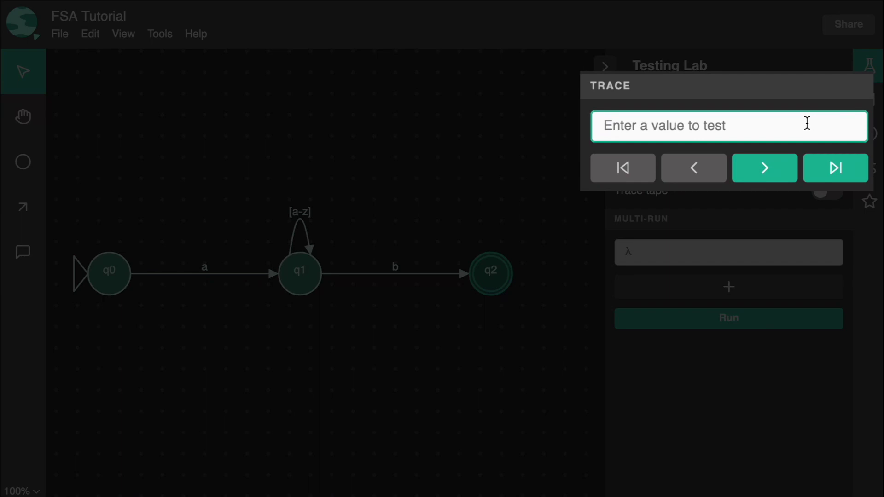
pyautogui.write('ab')
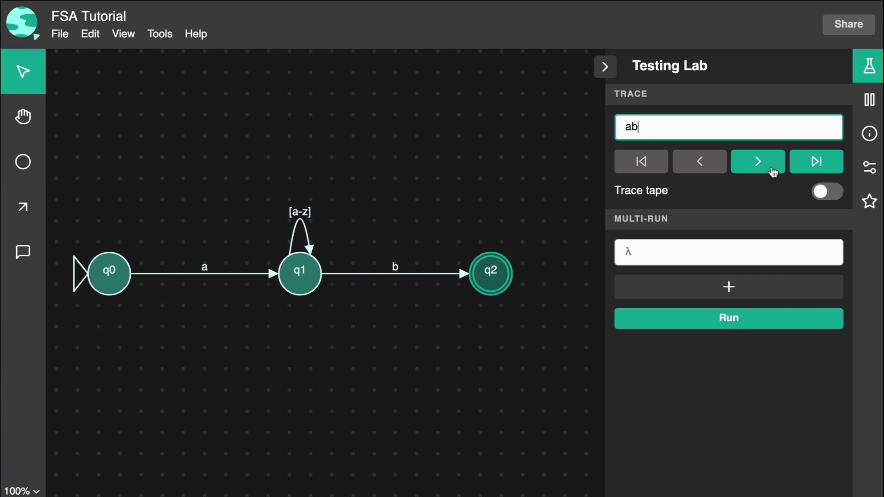
pyautogui.click(772, 171)
pyautogui.click(773, 171)
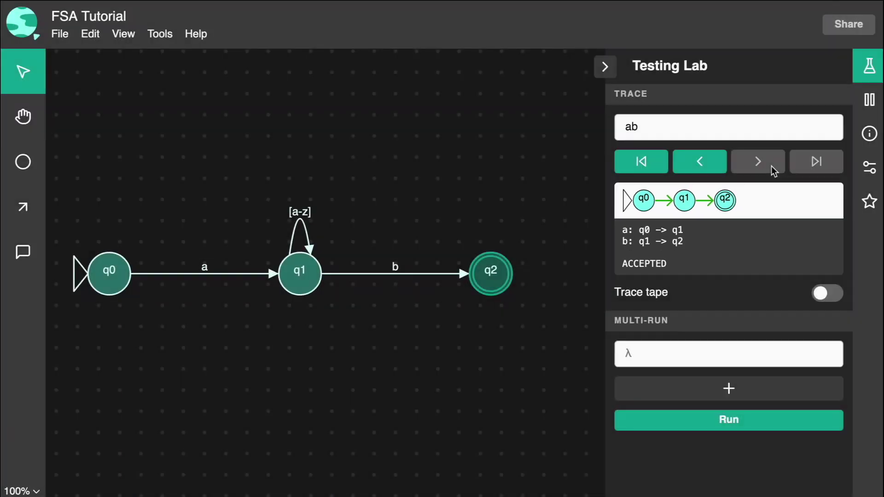
pyautogui.click(640, 161)
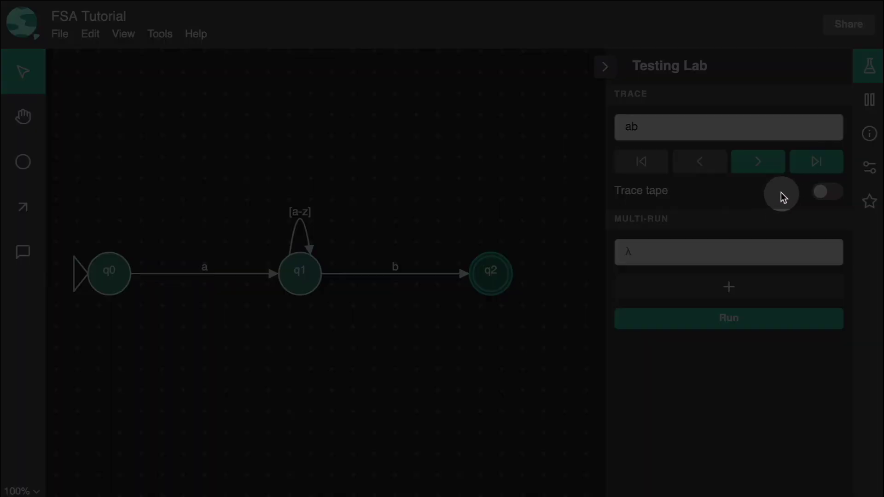
# Turn on the trace tape and trace the input abcd step by step to its end
pyautogui.click(821, 190)
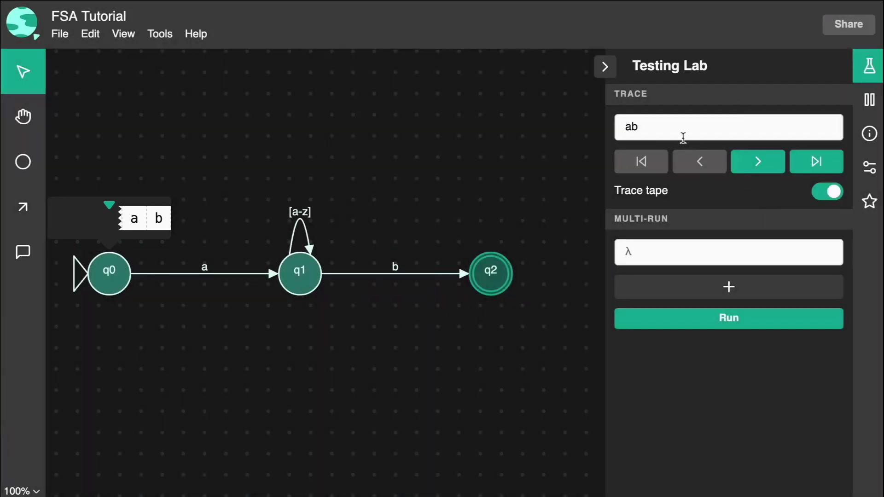
pyautogui.click(683, 138)
pyautogui.write('cd')
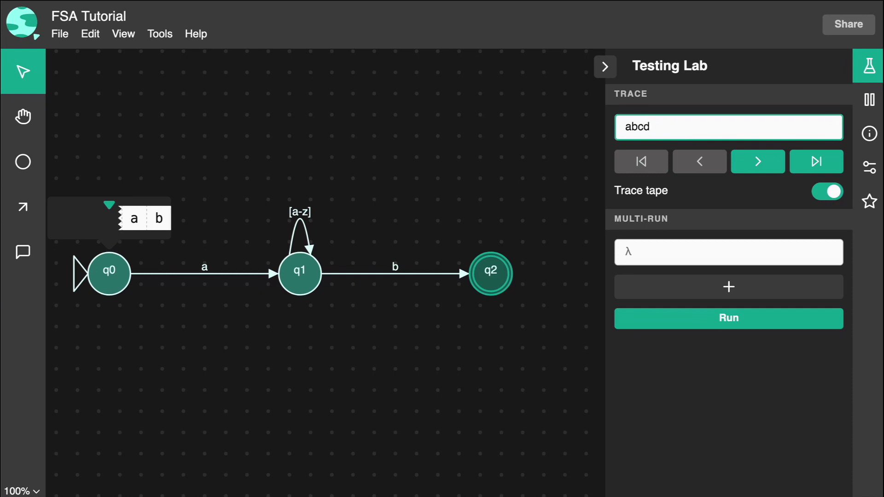
pyautogui.click(748, 163)
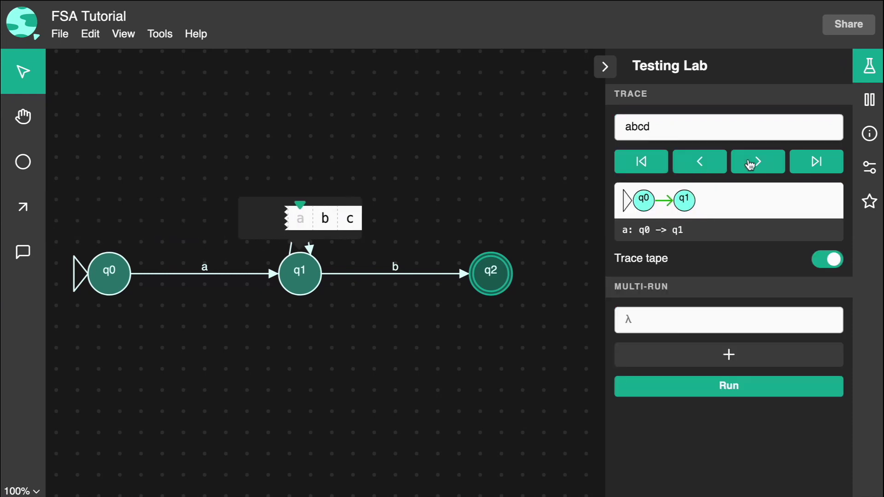
pyautogui.click(750, 165)
pyautogui.click(751, 165)
pyautogui.click(751, 165)
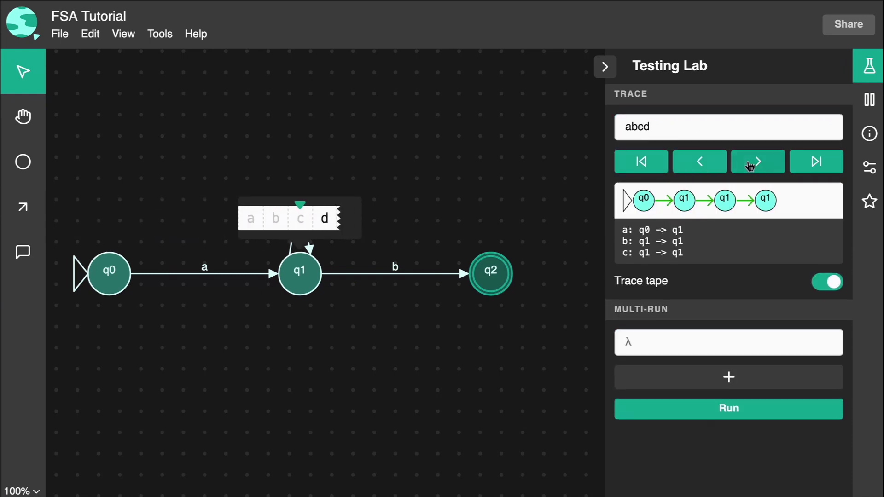
pyautogui.click(751, 165)
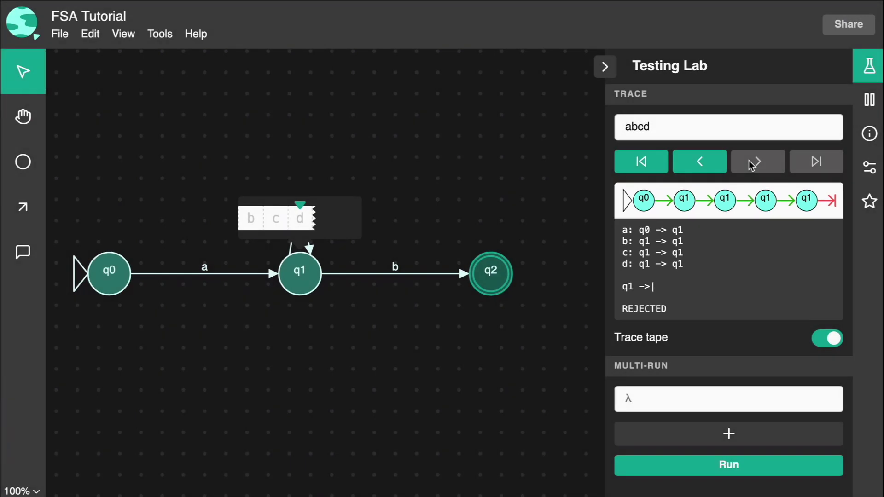
# Run a multi-run test with the inputs ab, aab, abcd, aaaab and an empty string, and close the Testing Lab
pyautogui.click(730, 397)
pyautogui.write('ab')
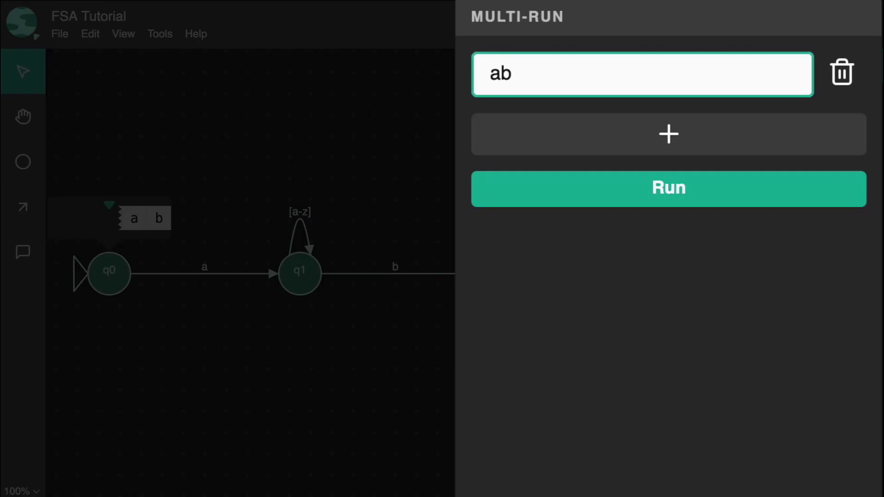
pyautogui.press('Return')
pyautogui.write('aab')
pyautogui.press('Return')
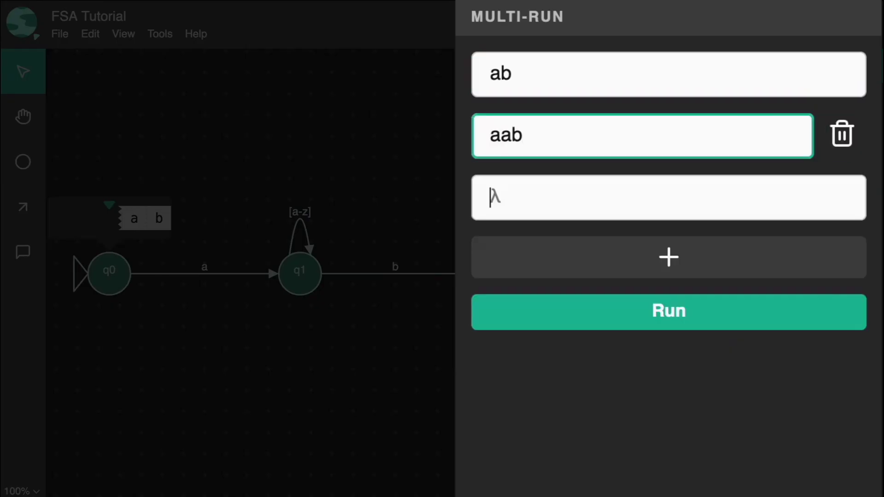
pyautogui.write('abcd')
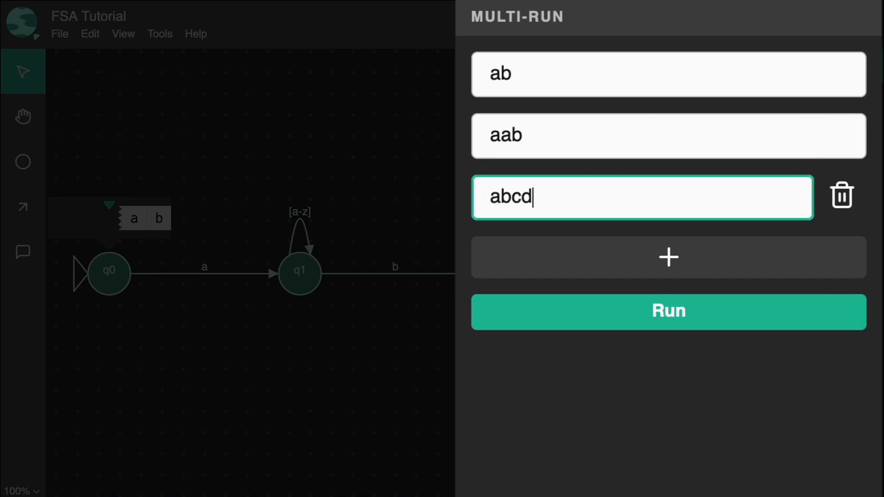
pyautogui.press('Return')
pyautogui.write('a')
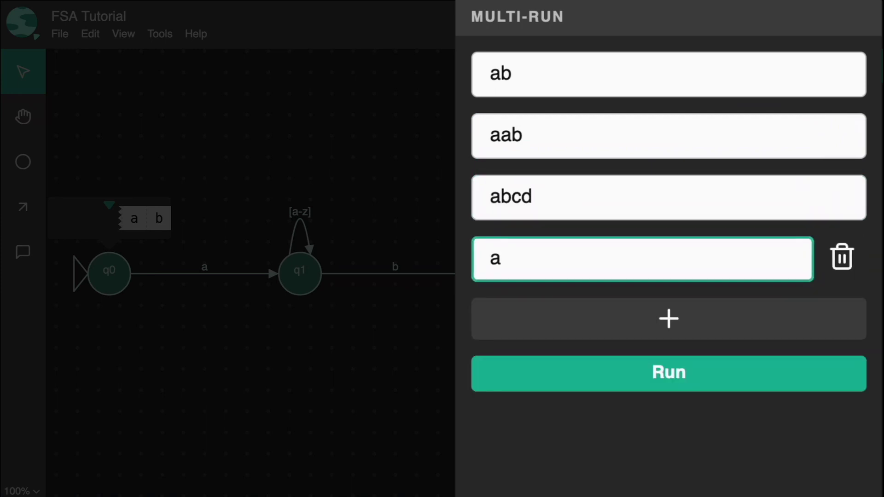
pyautogui.write('aaab')
pyautogui.press('Return')
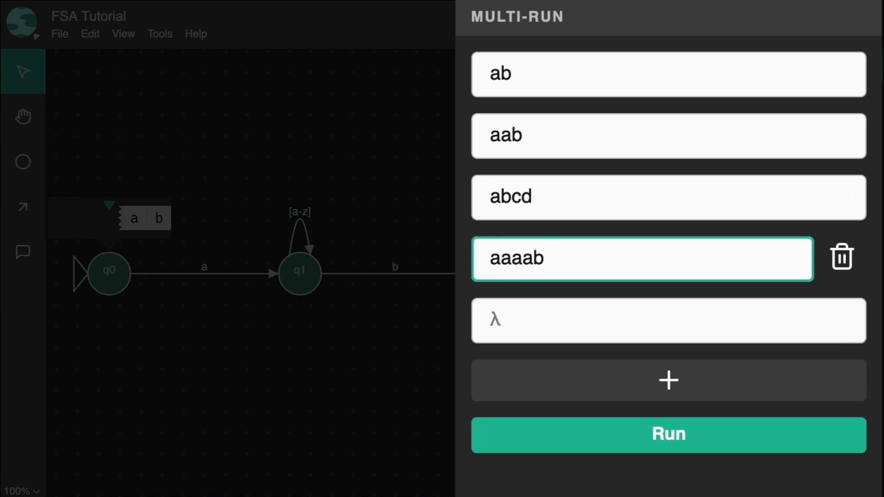
pyautogui.click(724, 436)
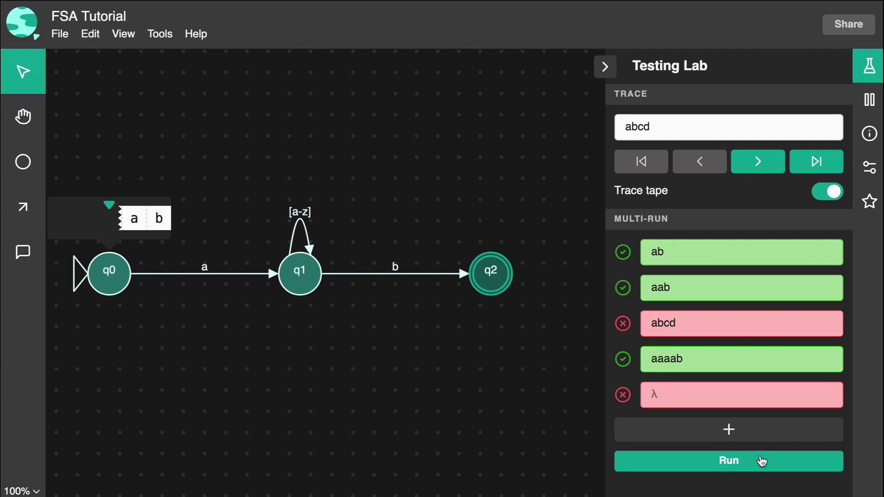
pyautogui.click(869, 66)
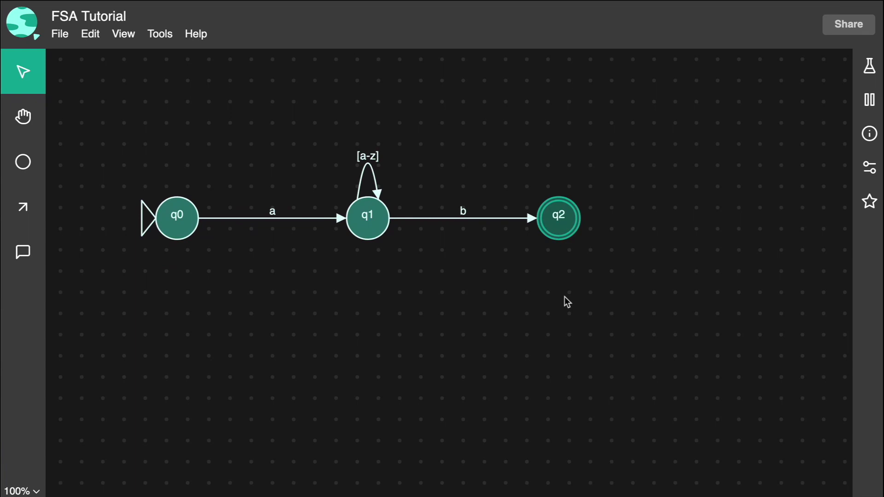
# Add three more states in a descending diagonal row below the existing automaton
pyautogui.click(21, 166)
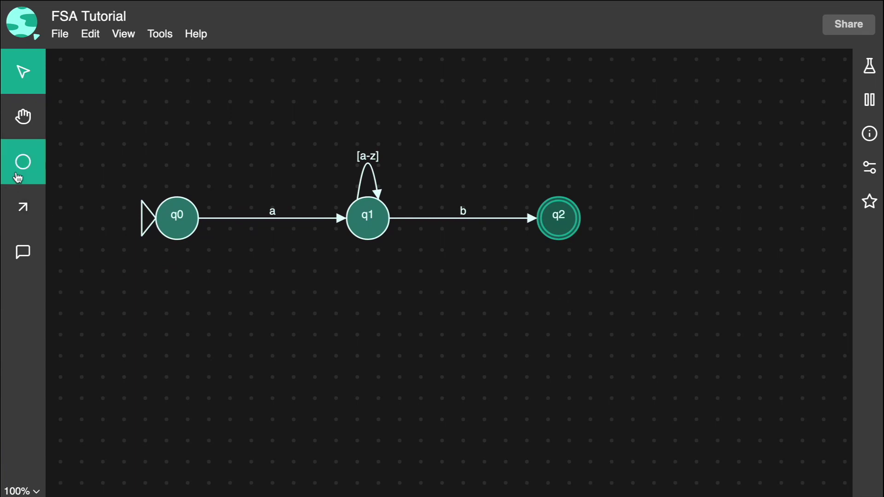
pyautogui.click(283, 311)
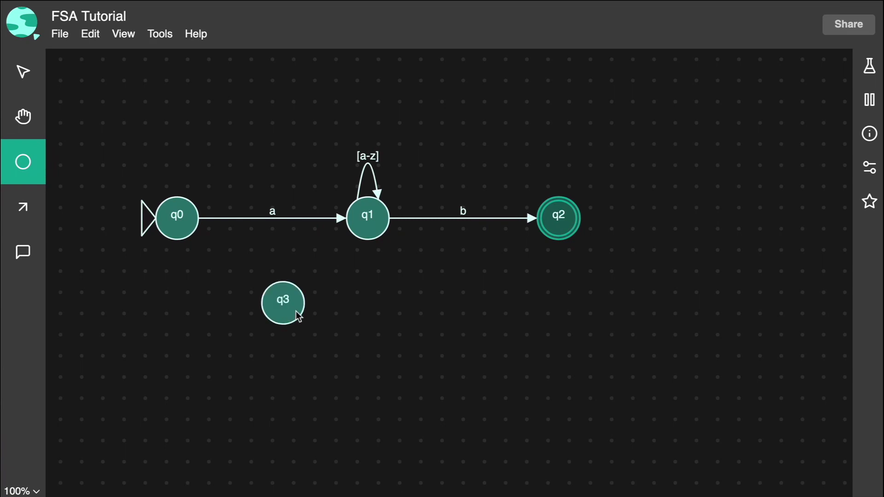
pyautogui.click(432, 349)
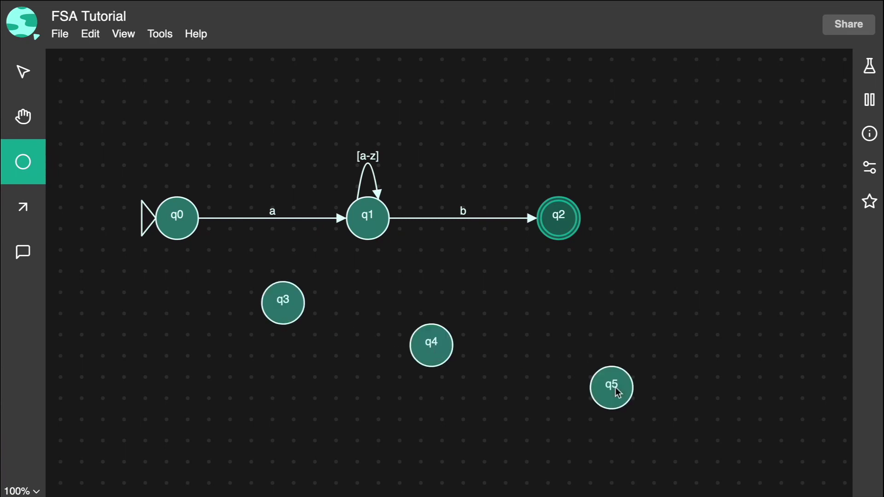
# Connect q0 to q3, q3 to q4 and q4 to q5 with transitions reading a, b and c, and mark q5 as final
pyautogui.click(18, 208)
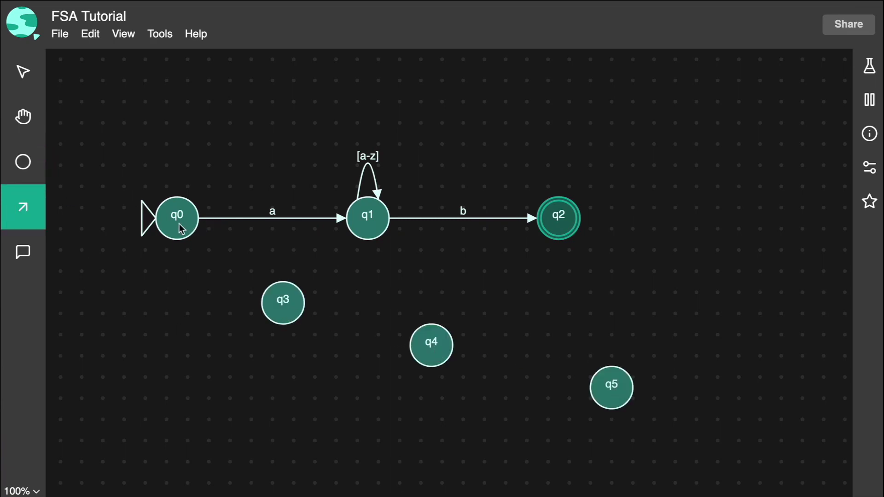
pyautogui.moveTo(181, 229)
pyautogui.mouseDown()
pyautogui.moveTo(277, 297)
pyautogui.moveTo(419, 344)
pyautogui.moveTo(547, 367)
pyautogui.moveTo(615, 397)
pyautogui.mouseUp()
pyautogui.write('a')
pyautogui.press('Return')
pyautogui.write('b')
pyautogui.press('Return')
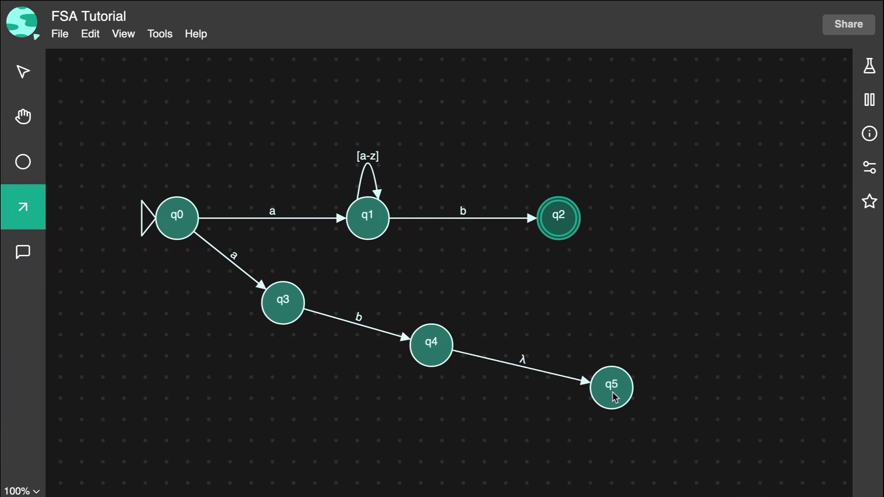
pyautogui.write('c')
pyautogui.press('Return')
pyautogui.rightClick(622, 401)
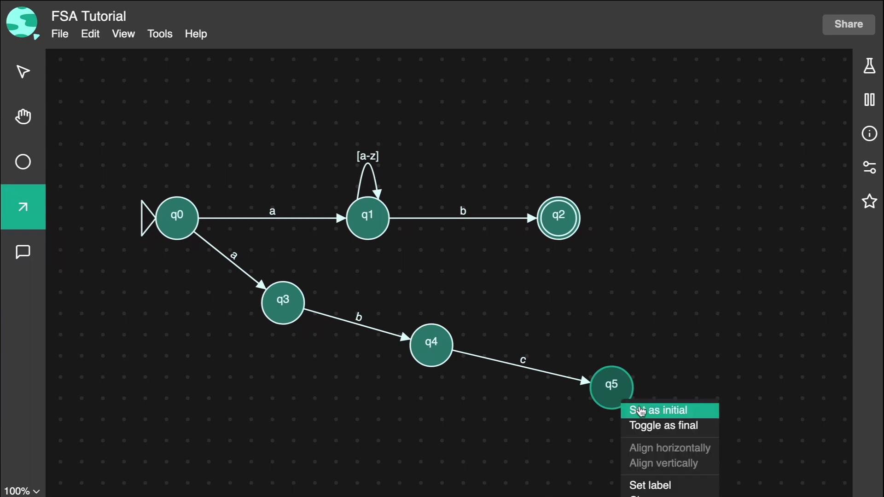
pyautogui.click(647, 424)
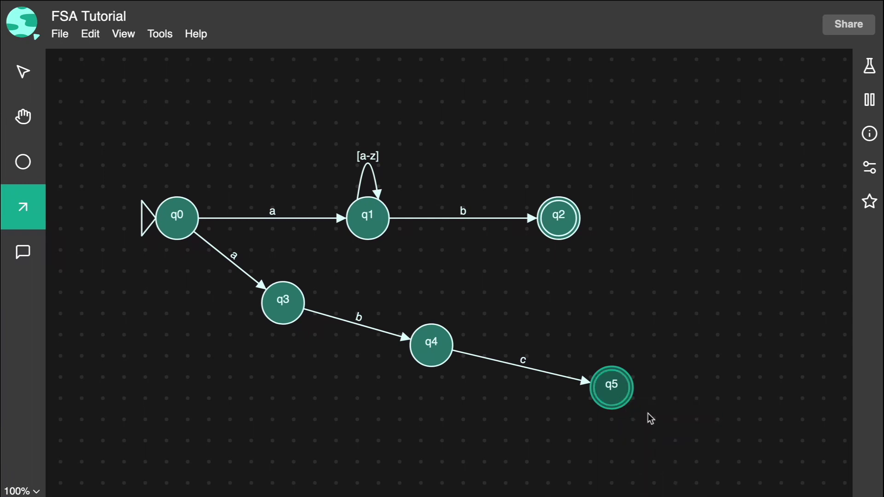
# Change the trace input to abc in the Testing Lab and trace it step by step to its end
pyautogui.click(869, 67)
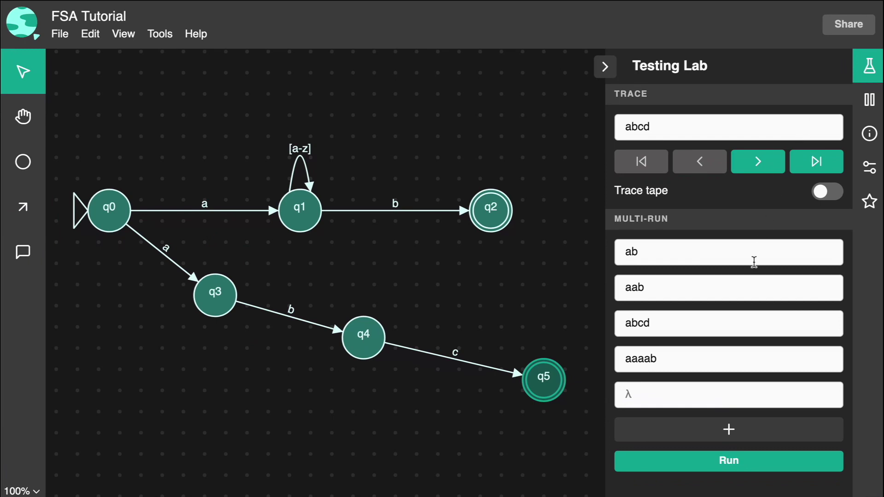
pyautogui.click(684, 128)
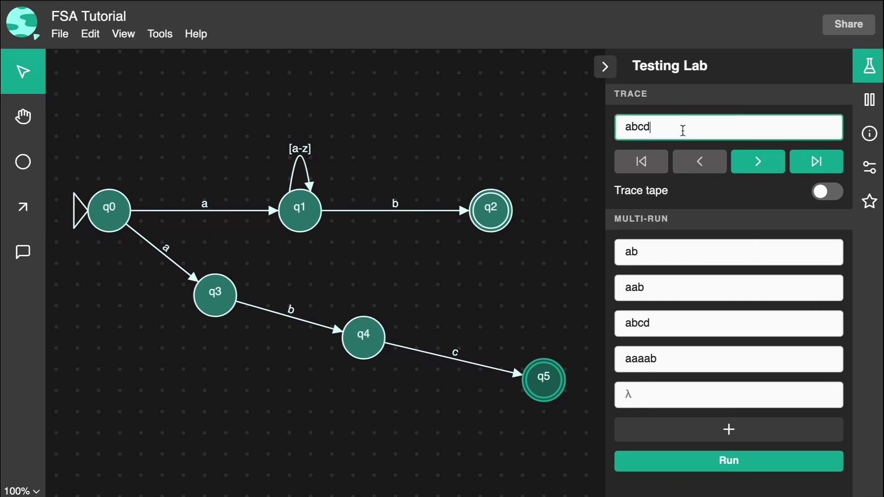
pyautogui.press('BackSpace')
pyautogui.click(737, 162)
pyautogui.click(738, 163)
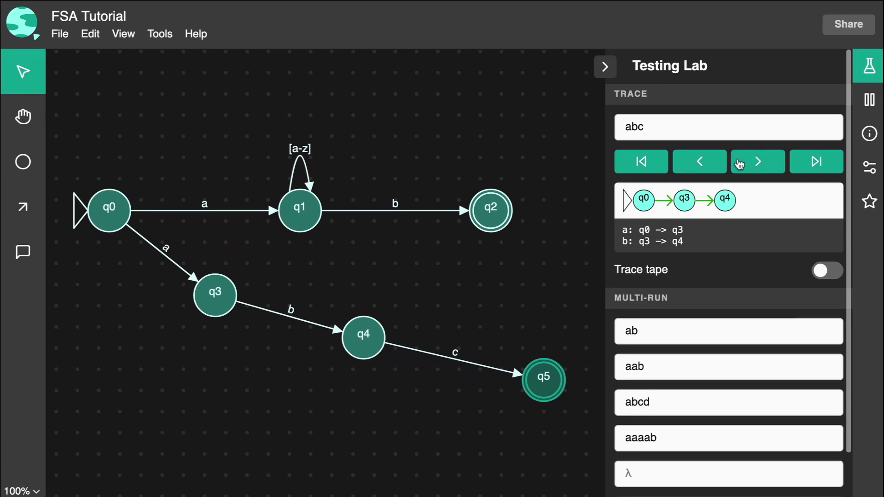
pyautogui.click(740, 163)
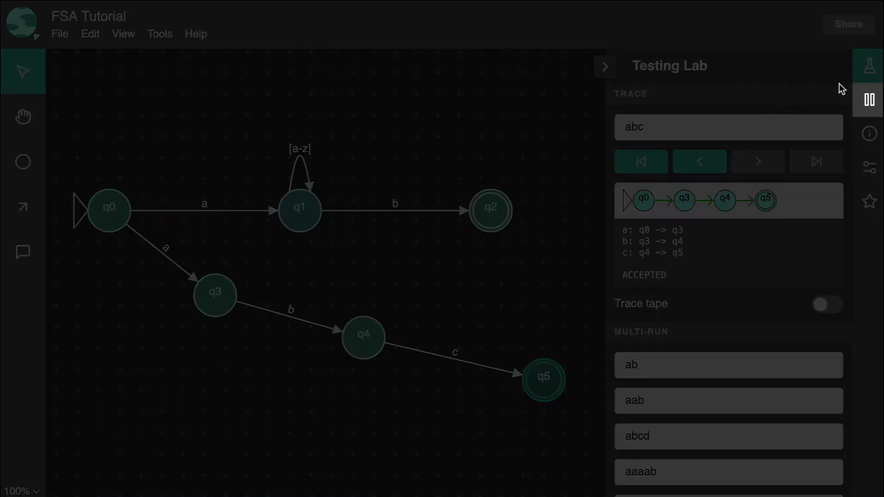
# Step through the input abc on the automaton in the Stepping Lab, and reset it to the initial state
pyautogui.click(865, 101)
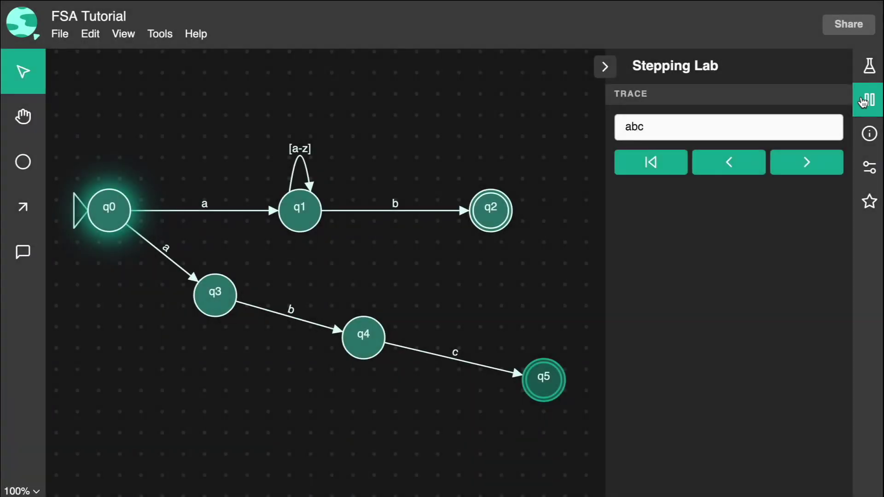
pyautogui.click(828, 167)
pyautogui.click(828, 167)
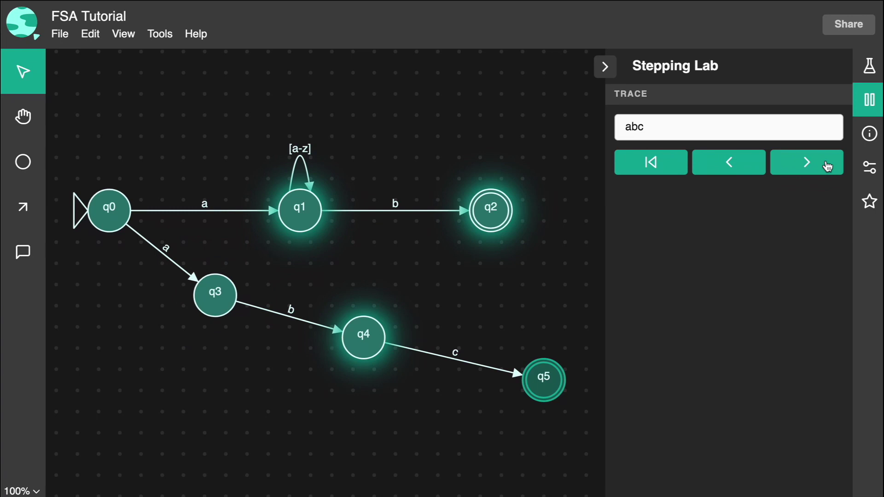
pyautogui.click(827, 167)
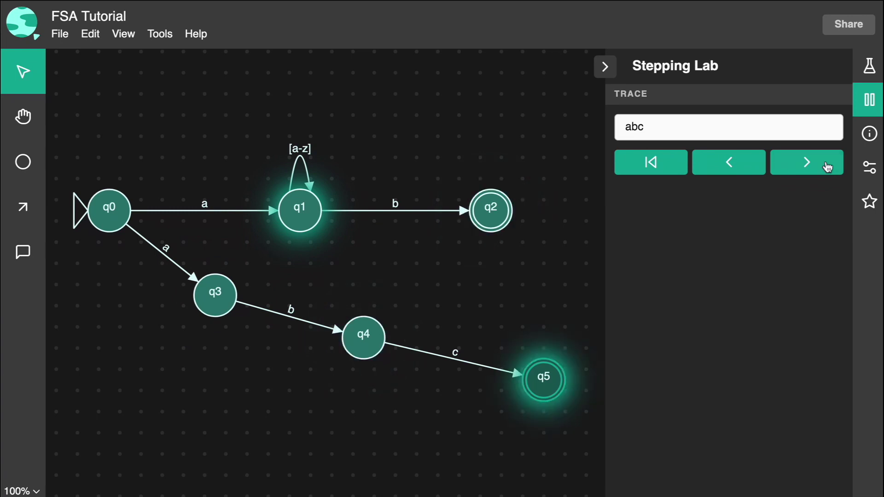
pyautogui.click(679, 167)
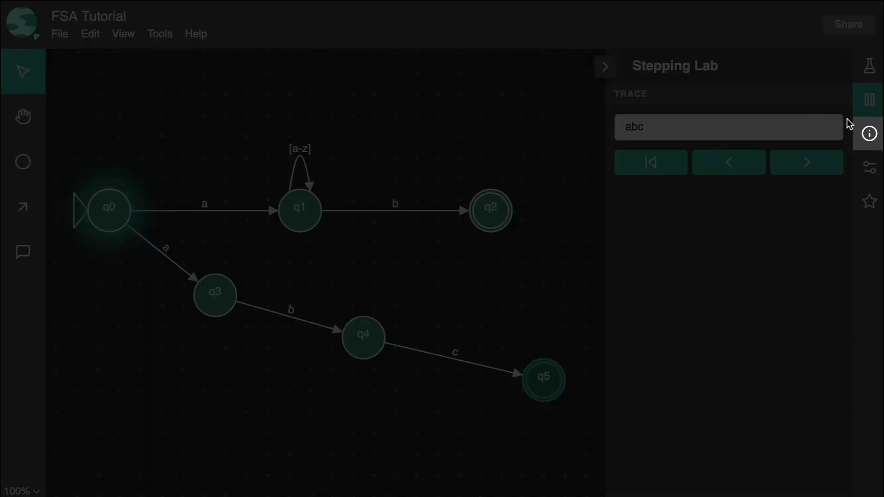
# Examine the automaton's alphabet, state transition table and transition function, and close the information view
pyautogui.click(859, 134)
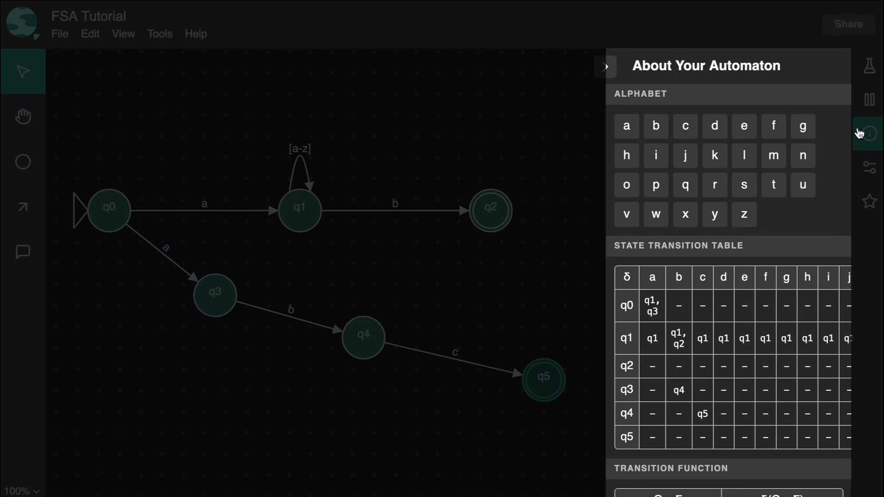
pyautogui.scroll(-1, 780, 306)
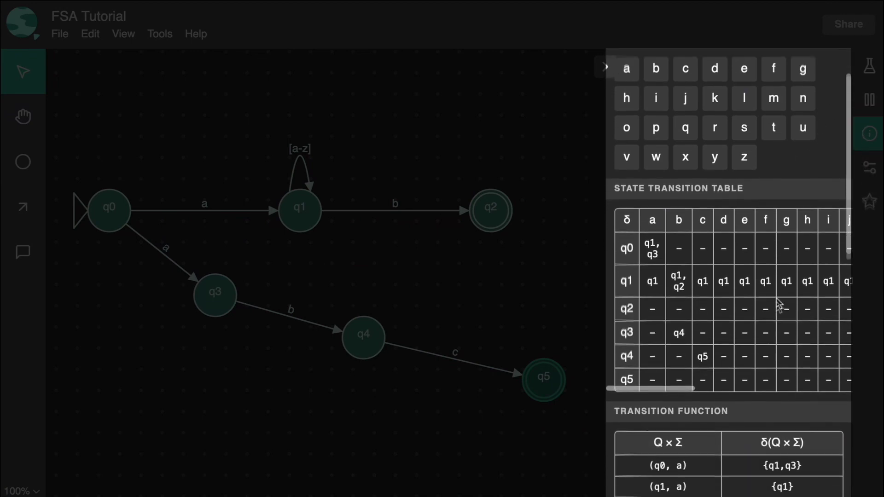
pyautogui.scroll(-4, 778, 305)
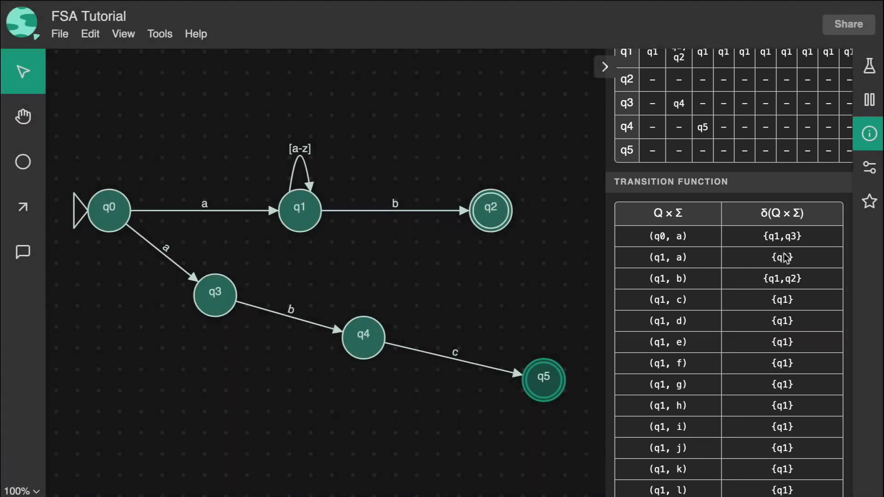
pyautogui.click(869, 134)
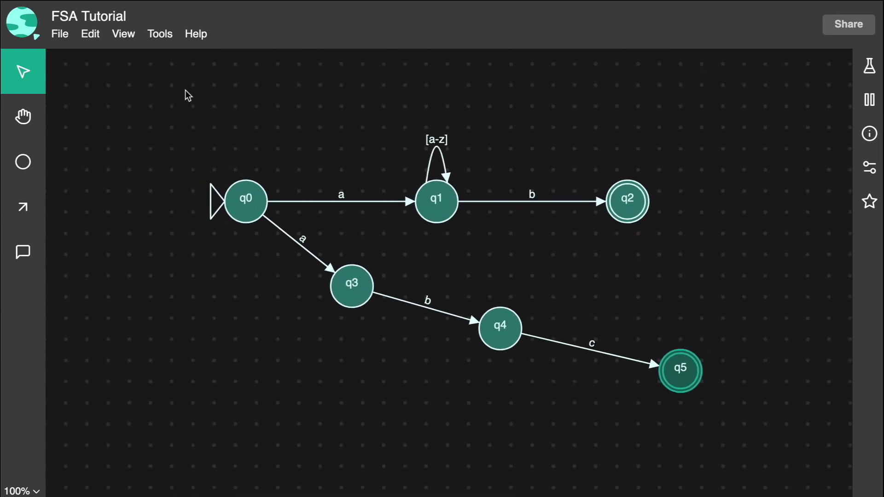
pyautogui.click(68, 35)
pyautogui.moveTo(85, 100)
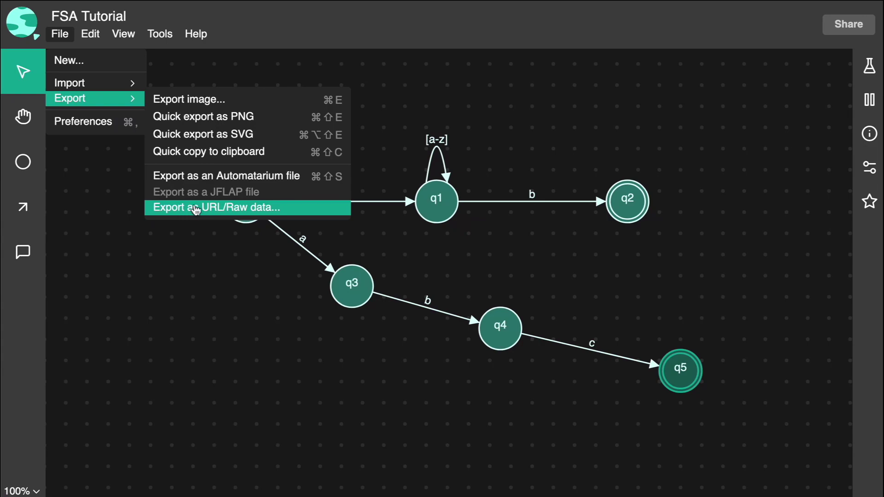
pyautogui.click(57, 37)
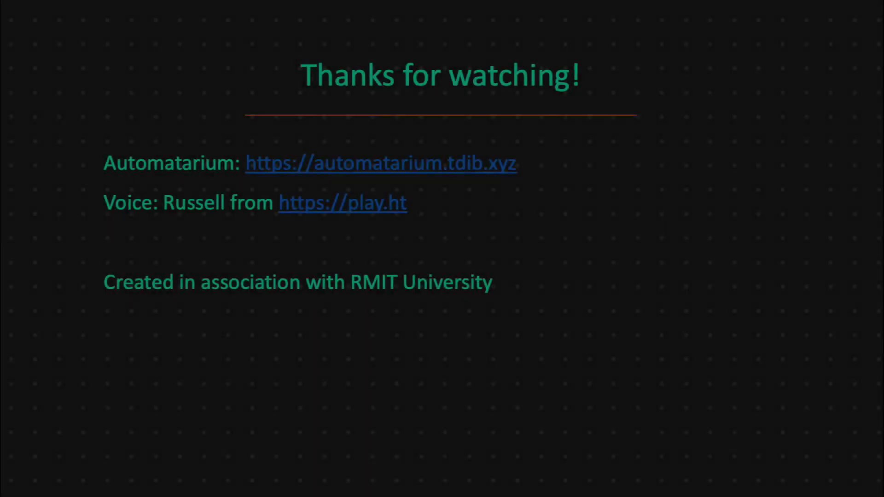